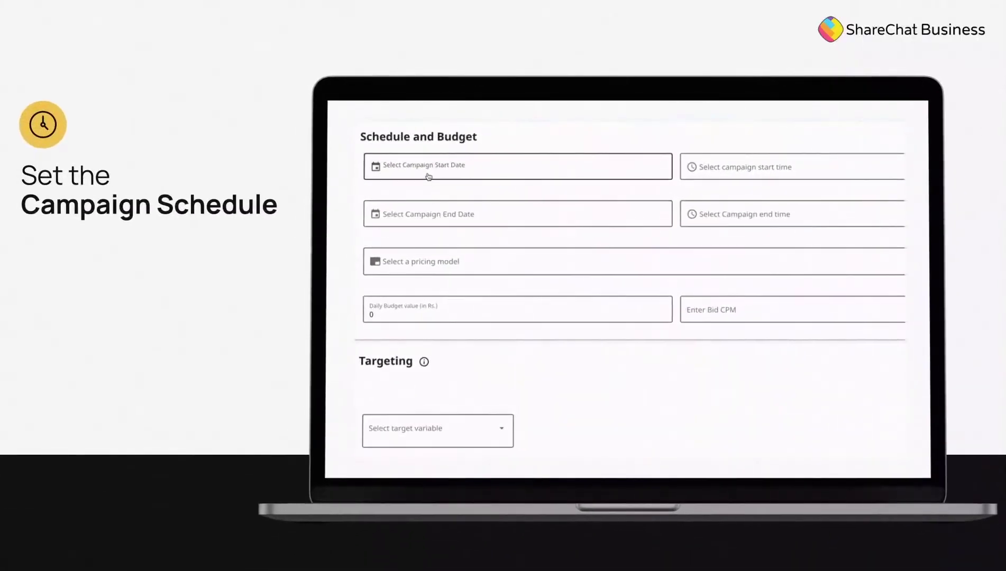
# Schedule the campaign from 25 April 2021 09:01 to 30 April 2021 21:00
pyautogui.click(428, 175)
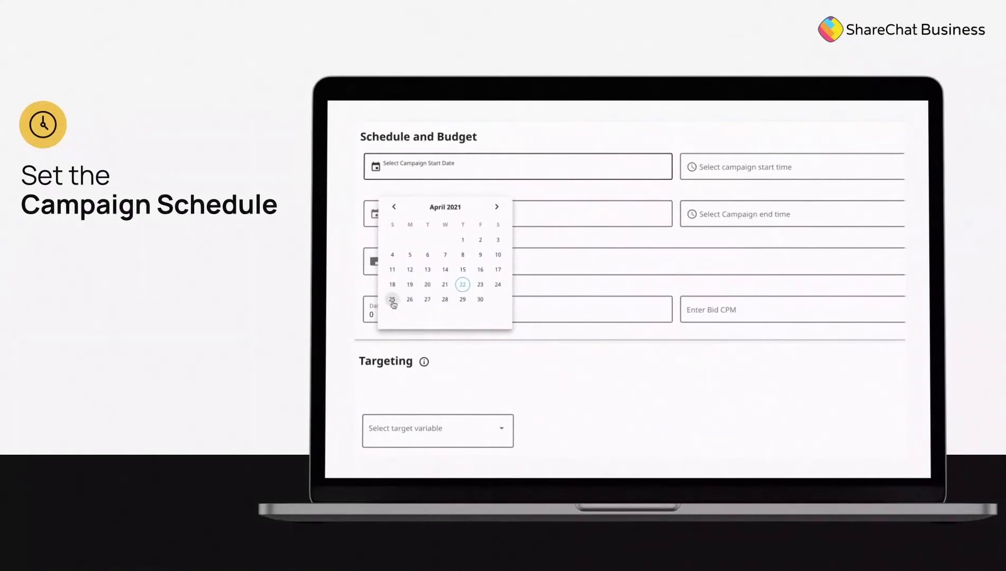
pyautogui.click(391, 300)
pyautogui.click(678, 163)
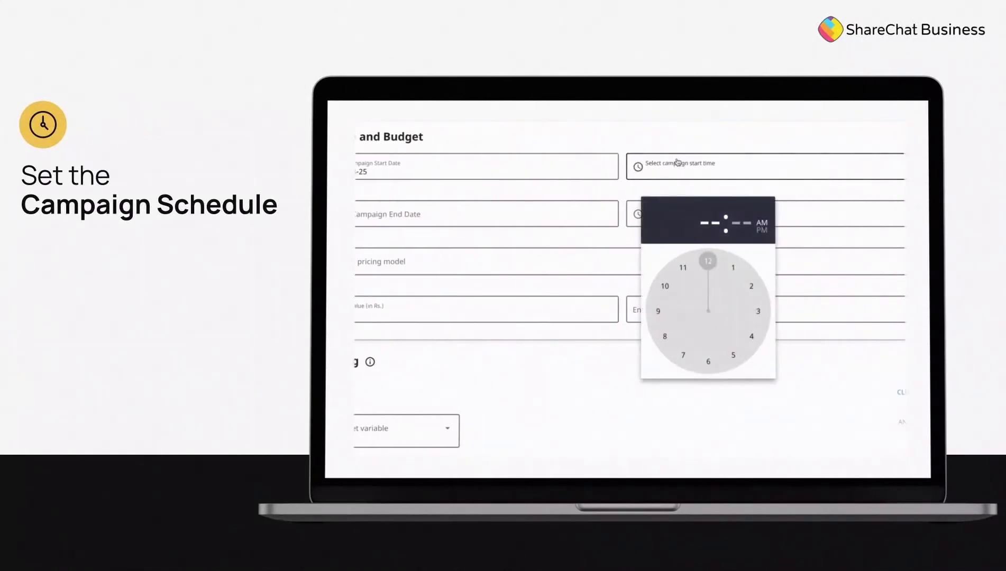
pyautogui.click(657, 313)
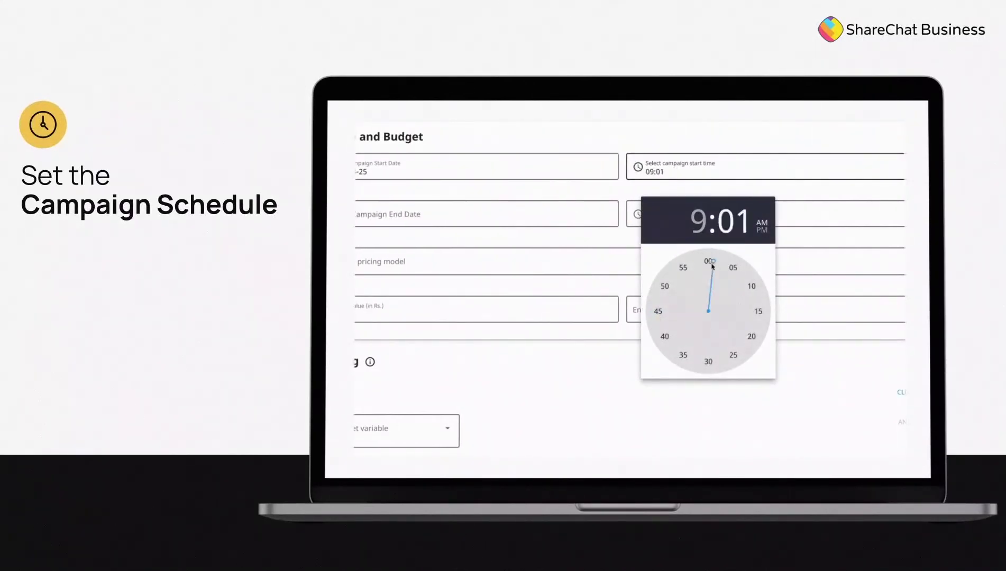
pyautogui.click(712, 262)
pyautogui.click(521, 215)
pyautogui.click(490, 347)
pyautogui.click(721, 221)
pyautogui.click(721, 358)
pyautogui.click(772, 311)
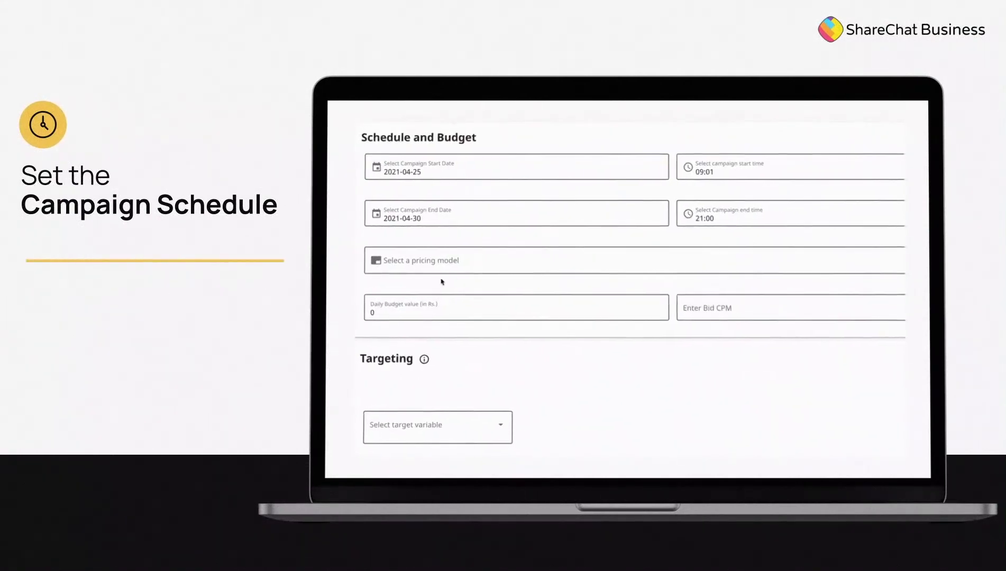
# Choose Cost per 1000 Impressions pricing with a 2000 daily budget and a bid CPM of 50
pyautogui.click(420, 265)
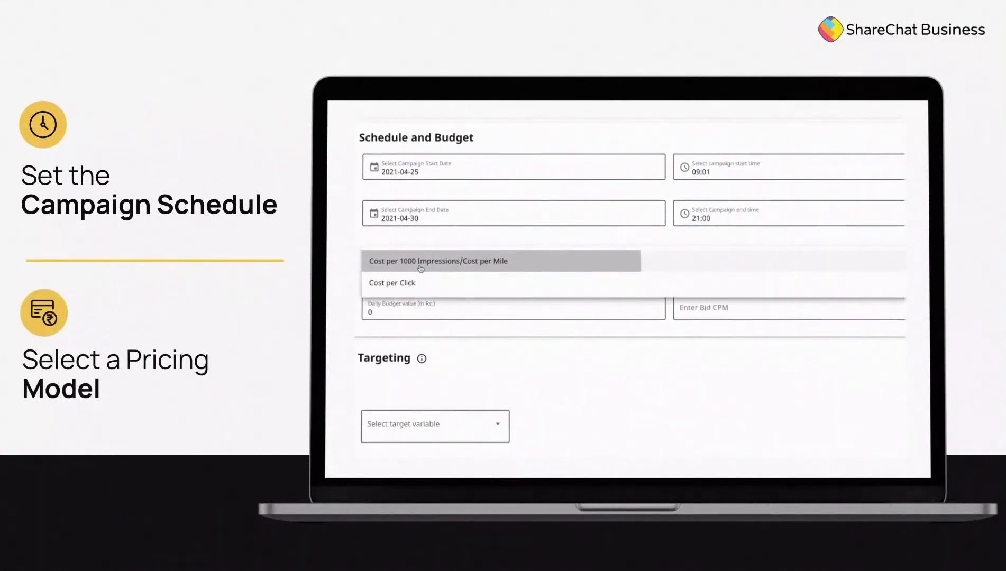
pyautogui.click(419, 265)
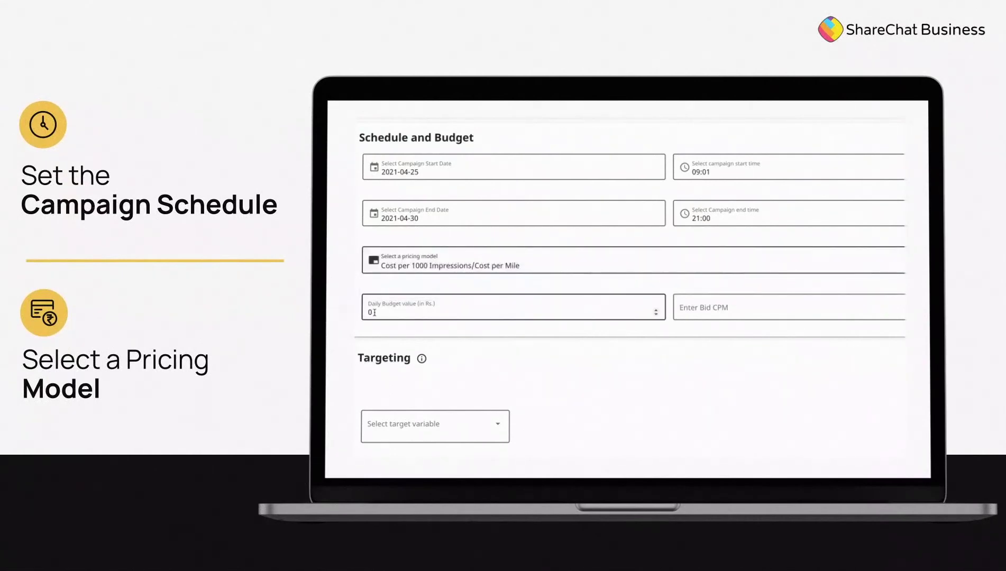
pyautogui.click(365, 309)
pyautogui.write('2000')
pyautogui.press('Tab')
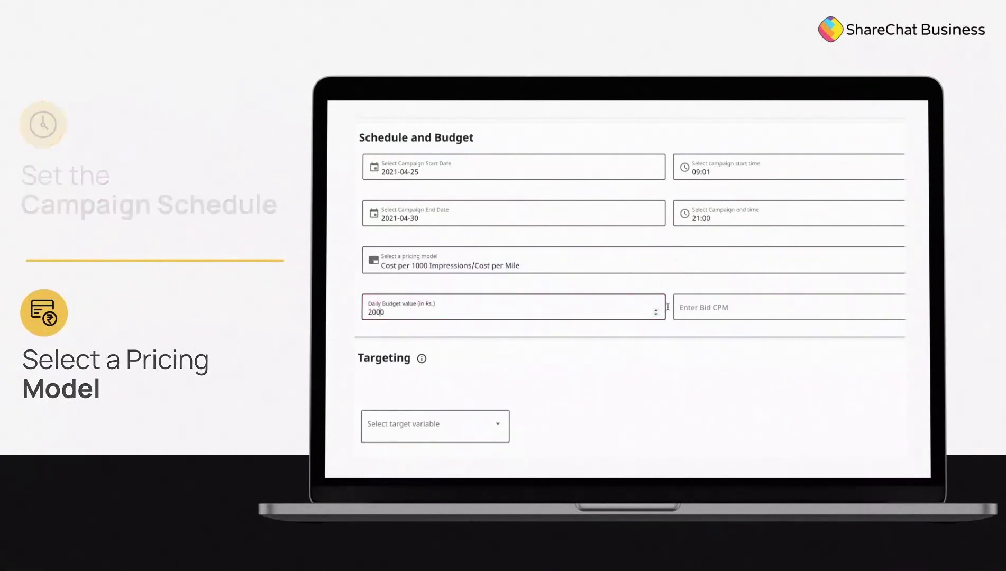
pyautogui.write('50')
pyautogui.scroll(-3, 557, 336)
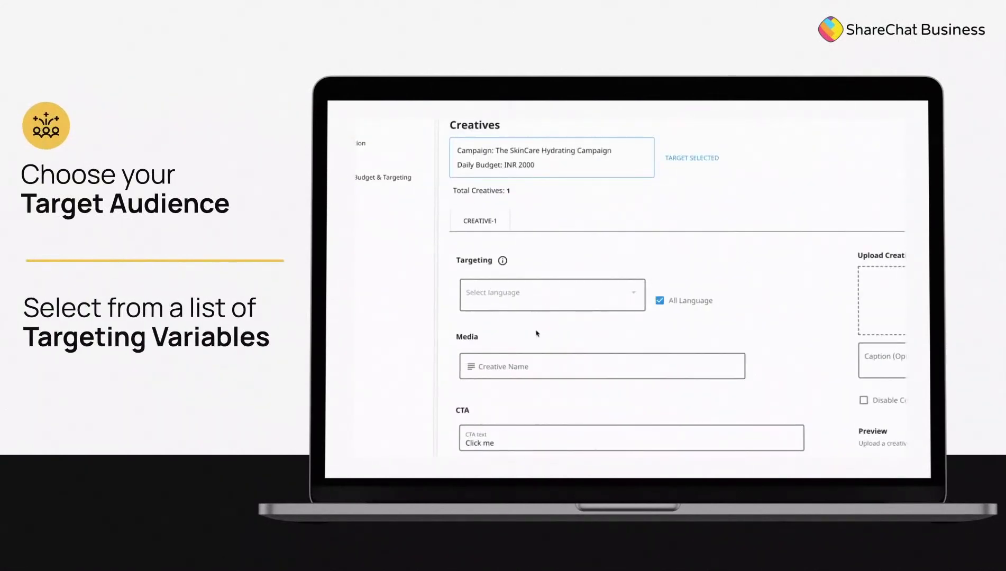
pyautogui.click(536, 366)
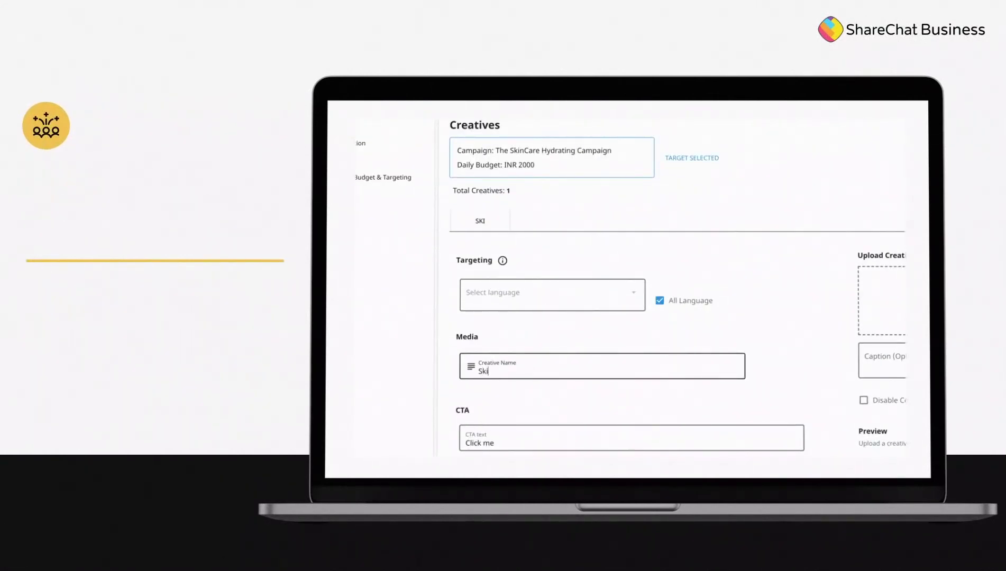
pyautogui.write('SkinCare.co')
pyautogui.press('Tab')
pyautogui.write('Read')
pyautogui.press('Tab')
pyautogui.scroll(-2, 631, 284)
pyautogui.write('www.skincare.co')
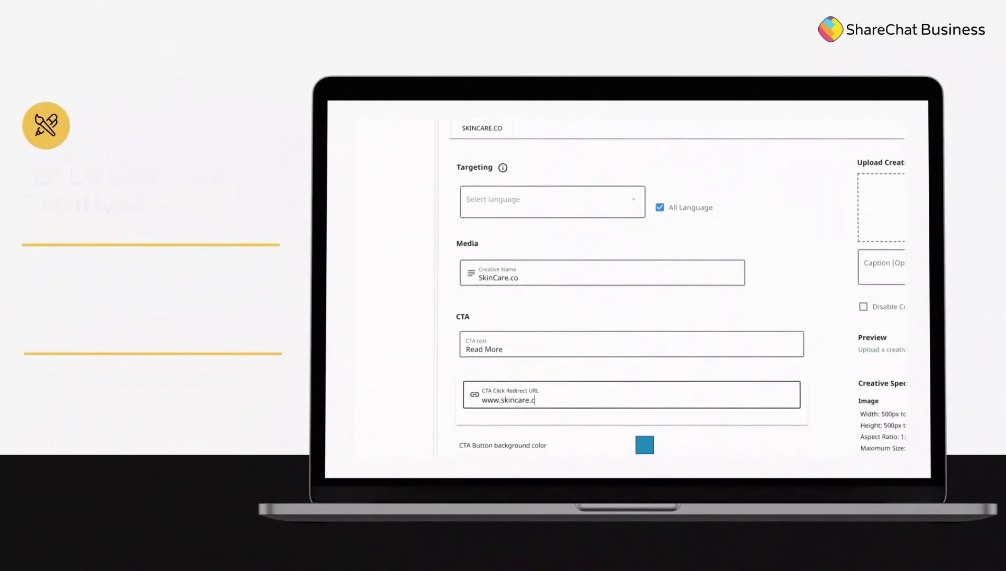
pyautogui.scroll(-3, 670, 433)
pyautogui.scroll(-3, 670, 434)
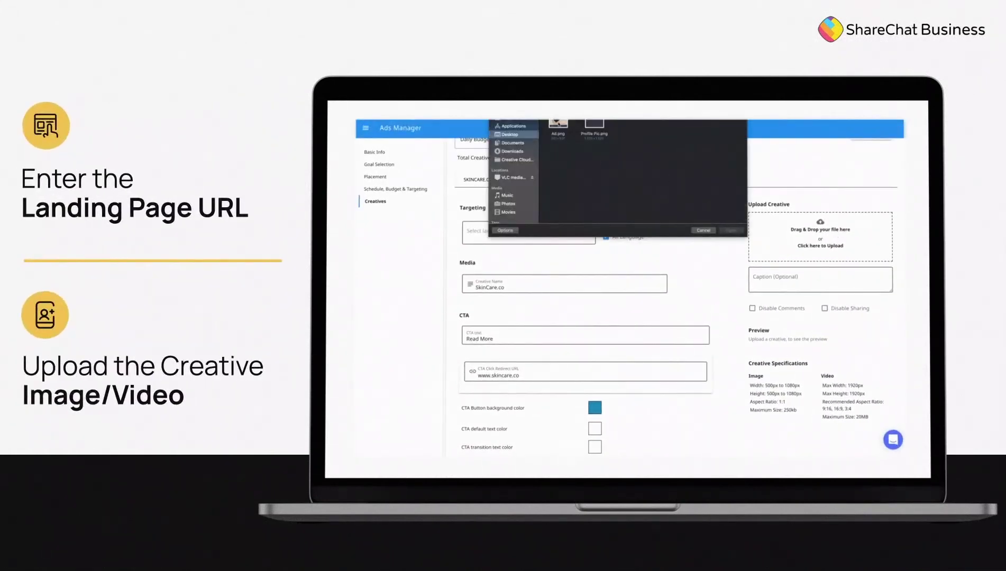
# Upload Ad.png as the creative, caption it, and submit the campaign for review
pyautogui.press('Return')
pyautogui.click(777, 309)
pyautogui.write('Hyd')
pyautogui.write('rate your skin wit')
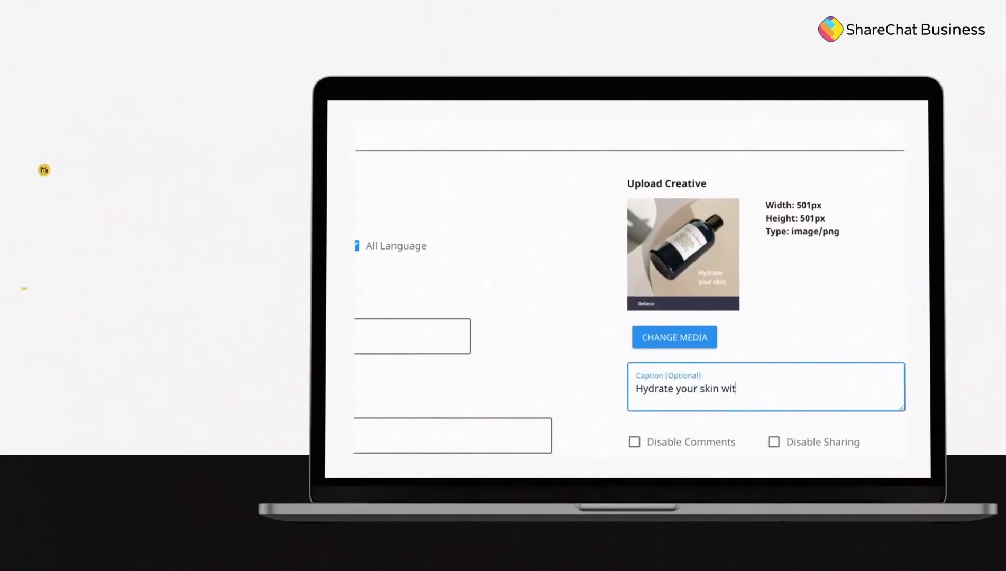
pyautogui.write('h skincare.co')
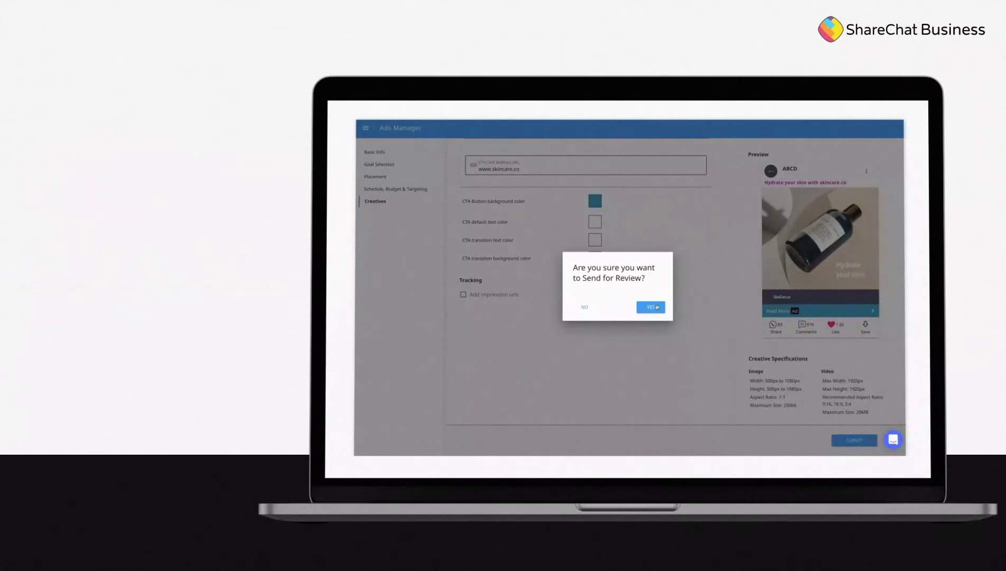
pyautogui.click(655, 306)
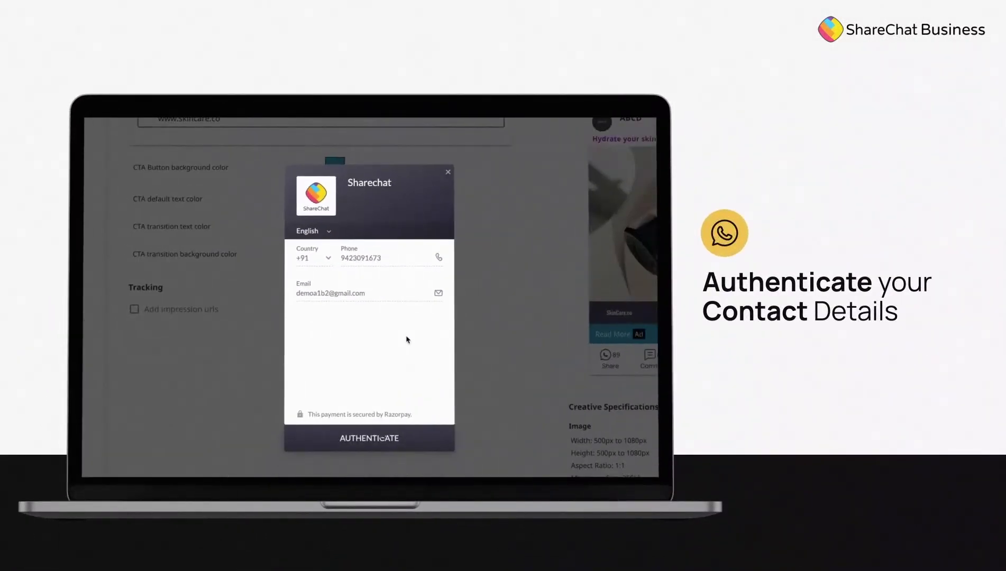
# Enter SBI savings account details: account number, IFSC code and holder name, then authenticate
pyautogui.click(381, 441)
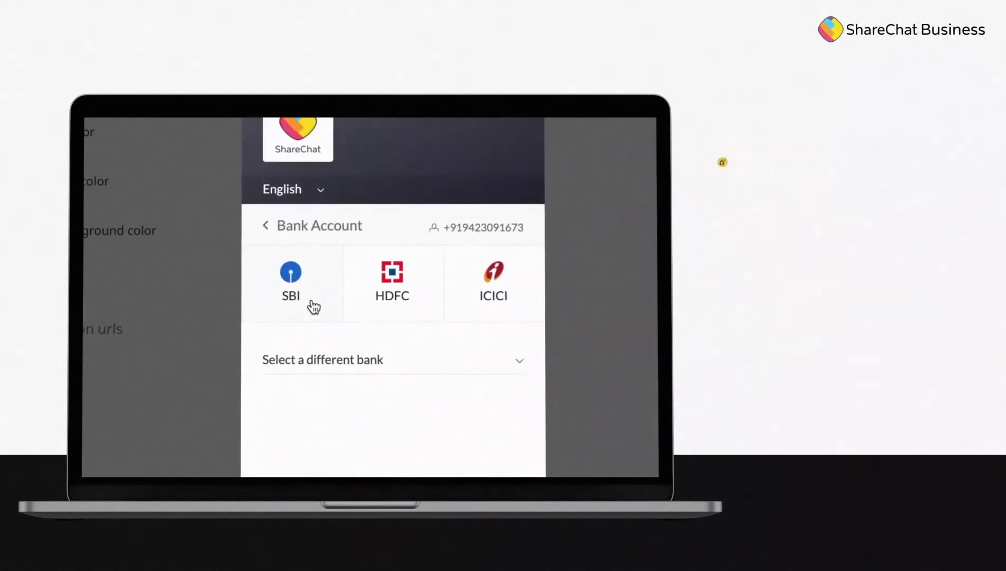
pyautogui.click(312, 307)
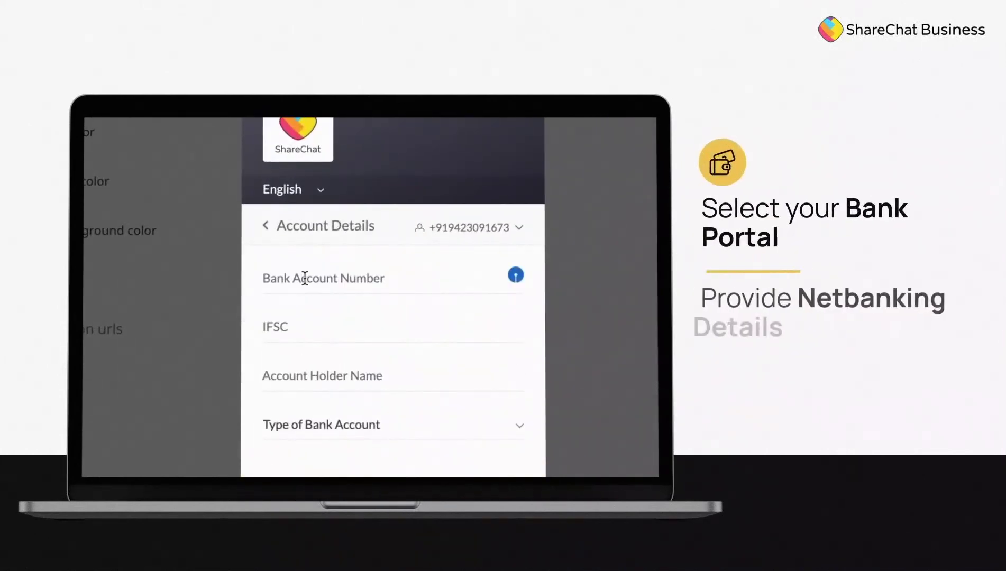
pyautogui.click(304, 279)
pyautogui.write('023456789')
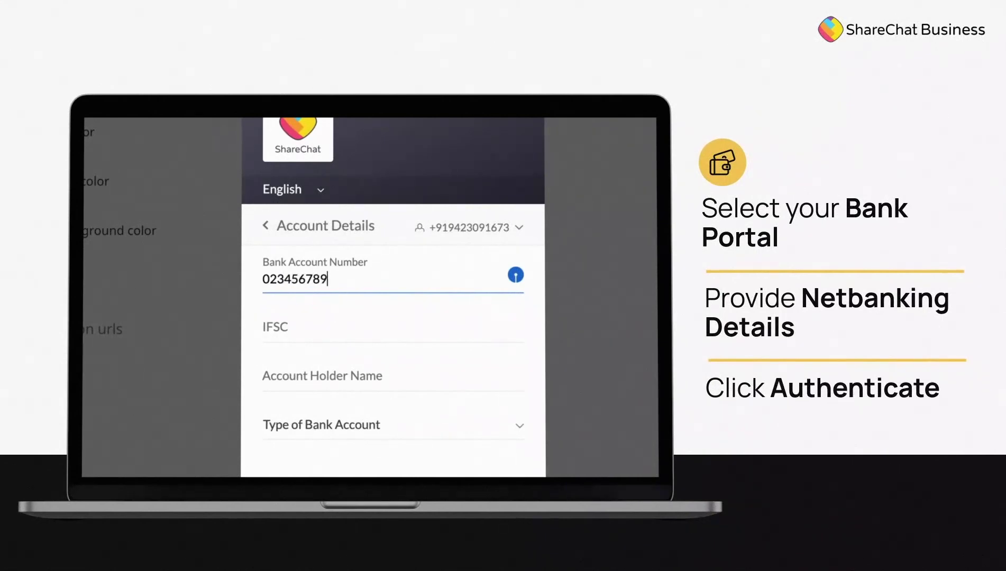
pyautogui.click(294, 337)
pyautogui.write('SBIN0011513')
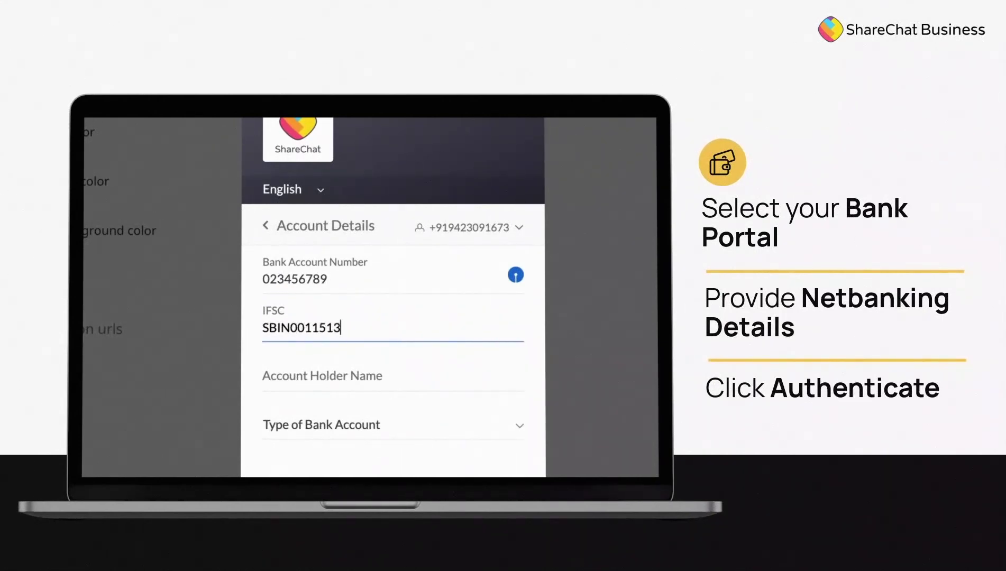
pyautogui.click(309, 380)
pyautogui.write('Demo A1B2')
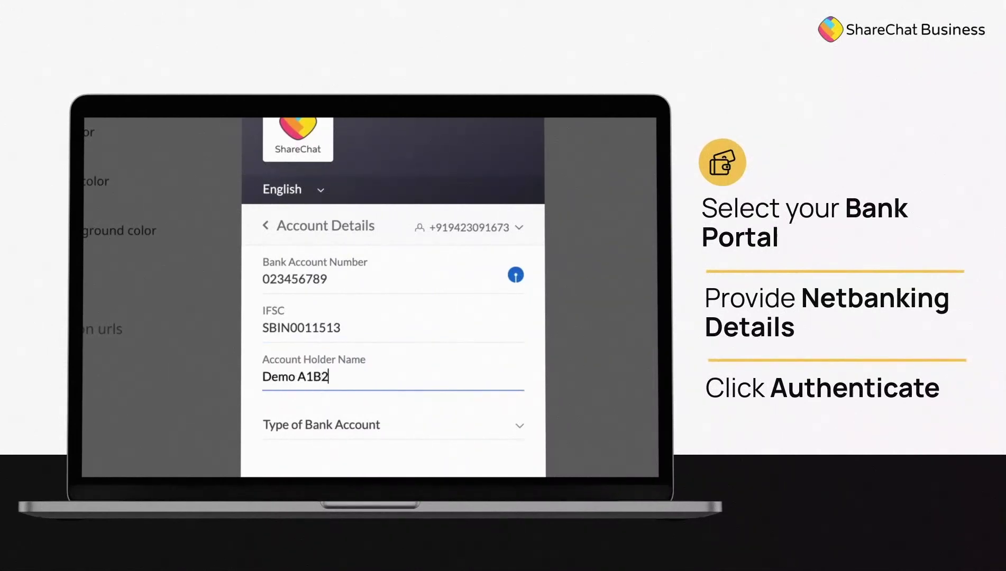
pyautogui.scroll(-3, 359, 299)
pyautogui.click(359, 299)
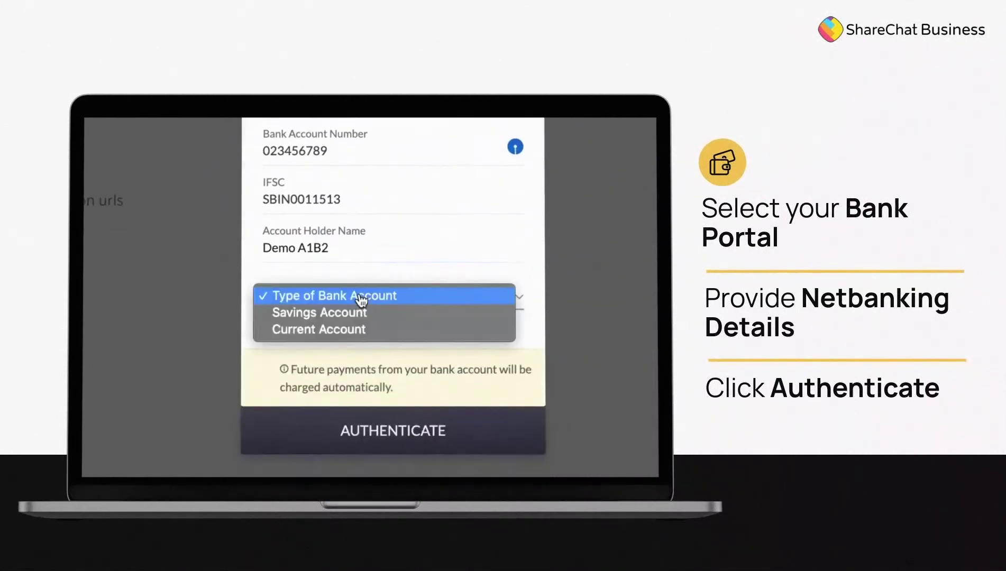
pyautogui.click(360, 315)
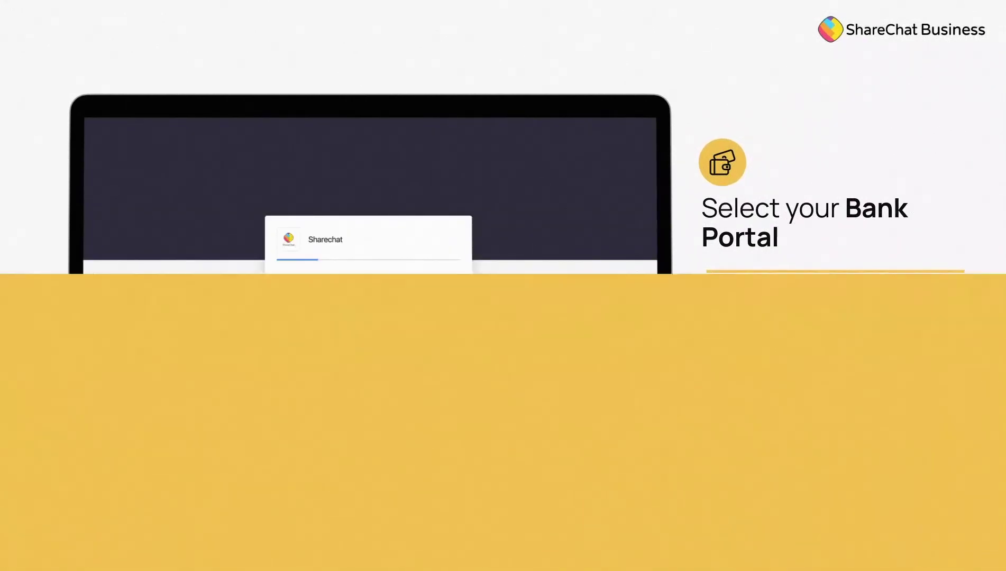